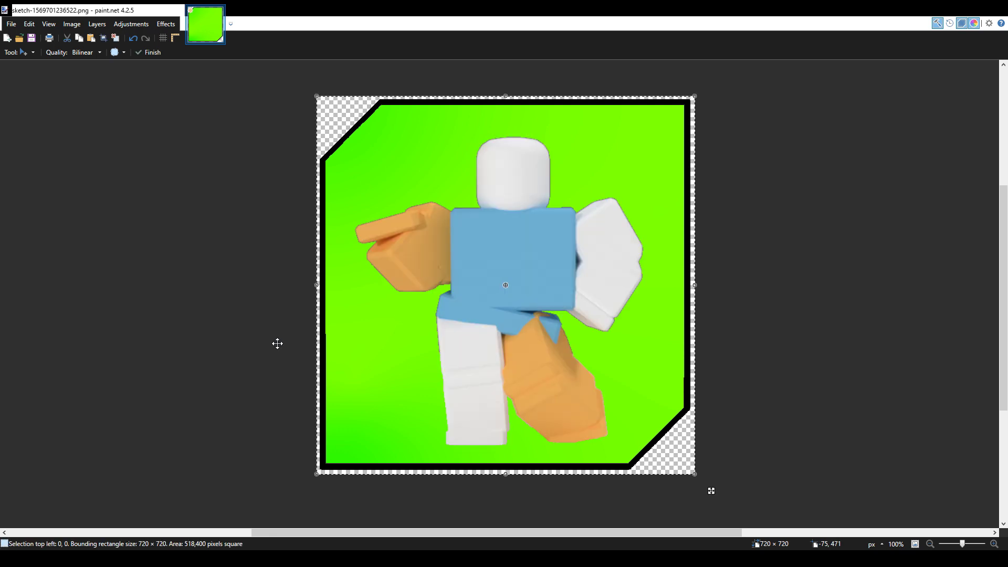
- Move the character slightly up and left on the green background and fill its silhouette solid white
{"action": "mouse_move", "coordinate": [530, 382]}
{"action": "left_mouse_down"}
{"action": "mouse_move", "coordinate": [433, 365]}
{"action": "mouse_move", "coordinate": [447, 391]}
{"action": "mouse_move", "coordinate": [512, 386]}
{"action": "mouse_move", "coordinate": [535, 364]}
{"action": "mouse_move", "coordinate": [527, 370]}
{"action": "left_mouse_up"}
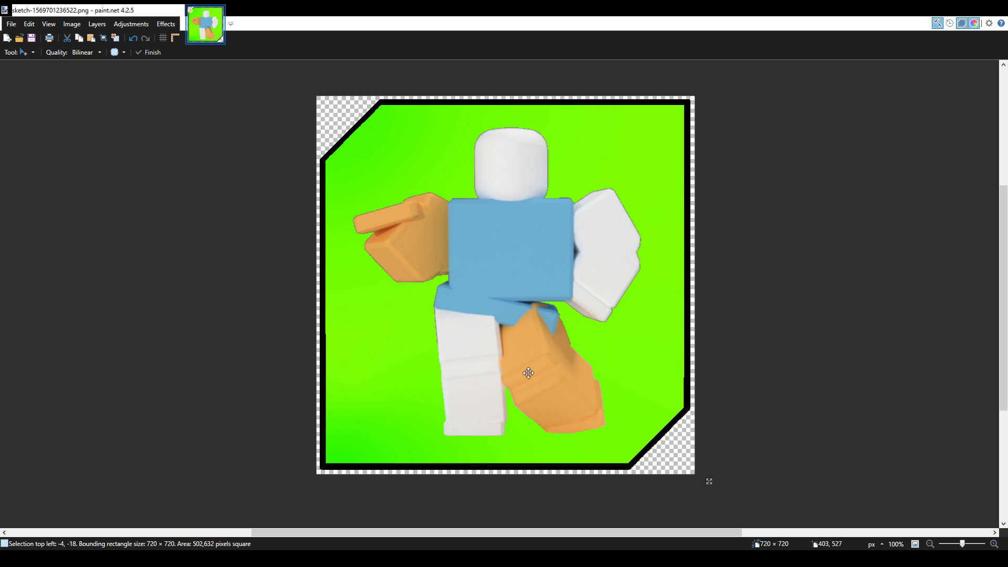
{"action": "left_click", "coordinate": [115, 38]}
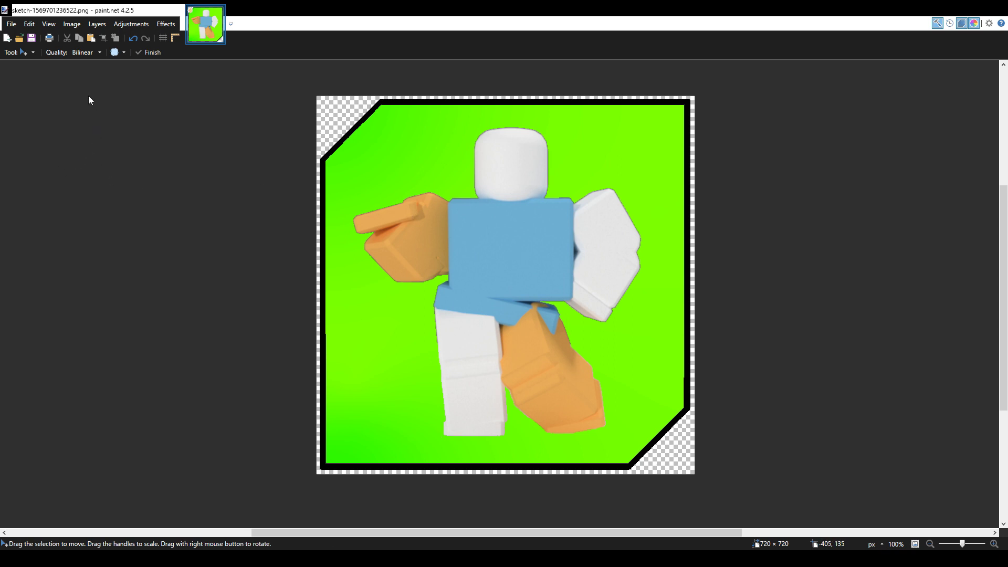
{"action": "key", "text": "f"}
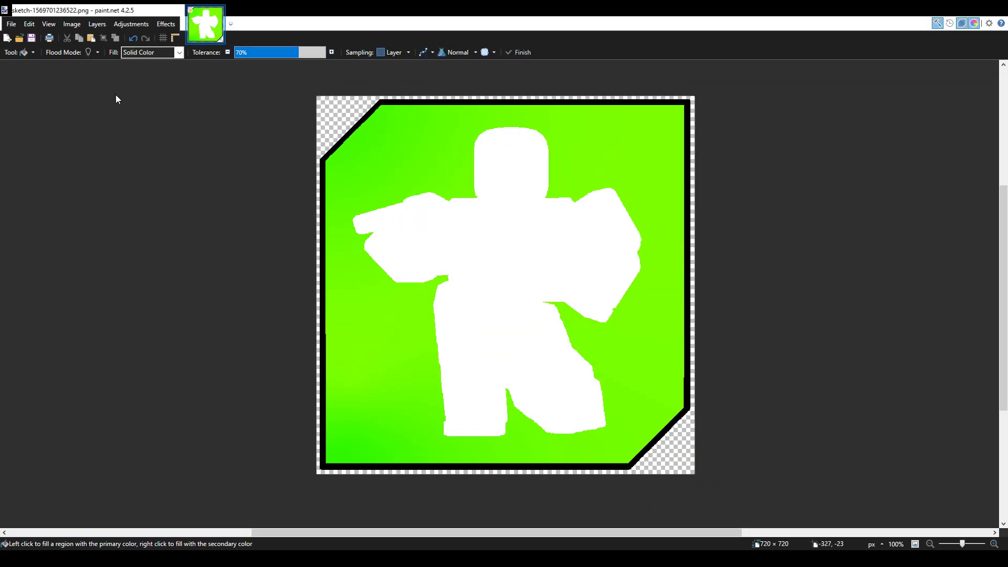
{"action": "key", "text": "ctrl+z"}
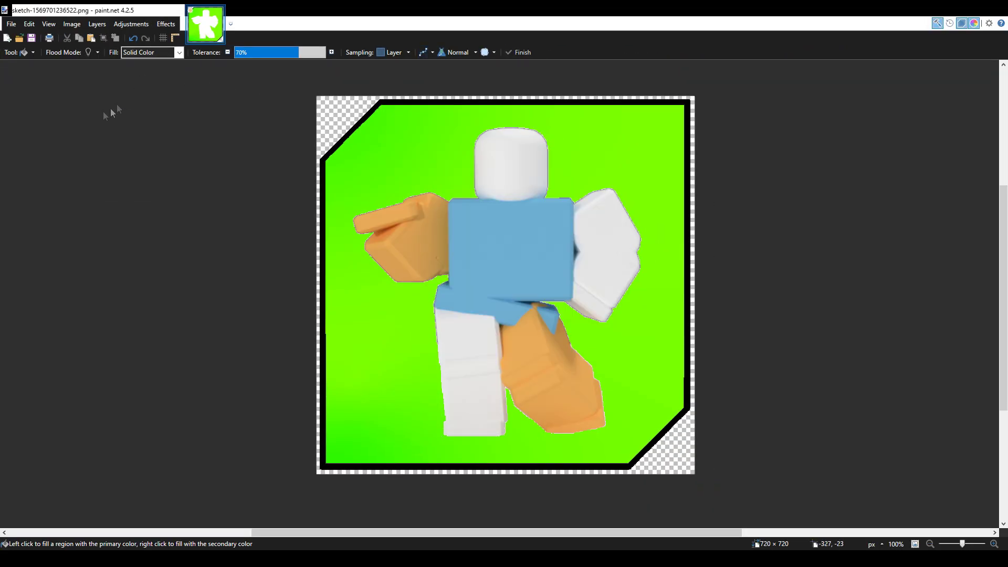
- Try test lines 20 and 5 pixels wide where the underside of the orange arm meets the torso
{"action": "key", "text": "z"}
{"action": "left_click", "coordinate": [441, 252]}
{"action": "left_click", "coordinate": [470, 256]}
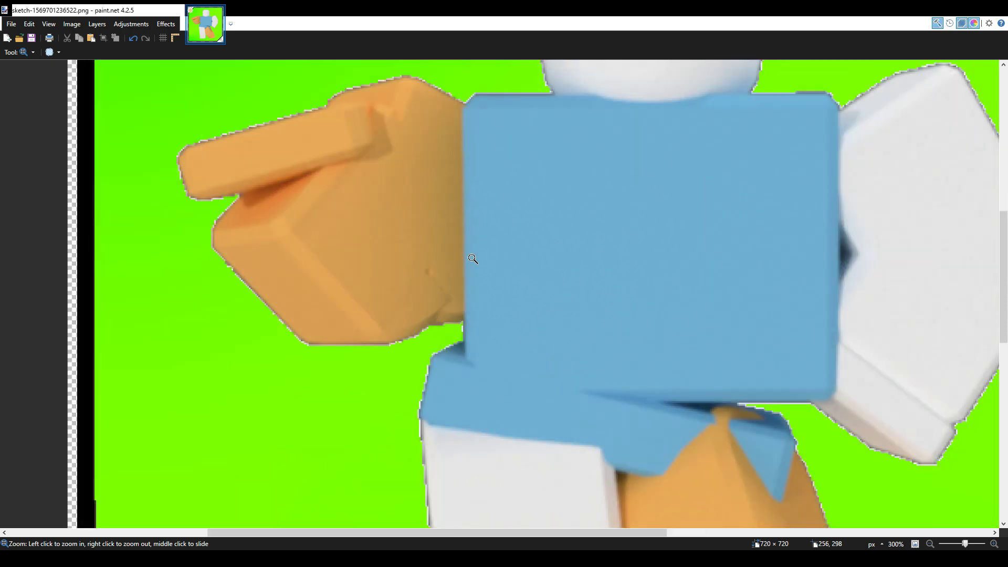
{"action": "left_click", "coordinate": [470, 257]}
{"action": "key", "text": "h"}
{"action": "left_click_drag", "start_coordinate": [289, 190], "coordinate": [354, 250]}
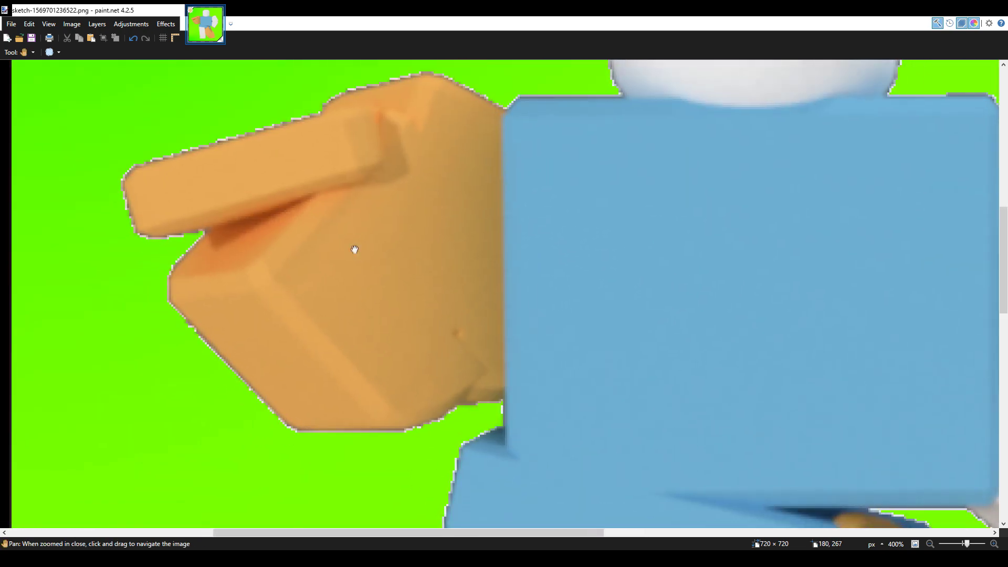
{"action": "left_click_drag", "start_coordinate": [419, 460], "coordinate": [383, 480]}
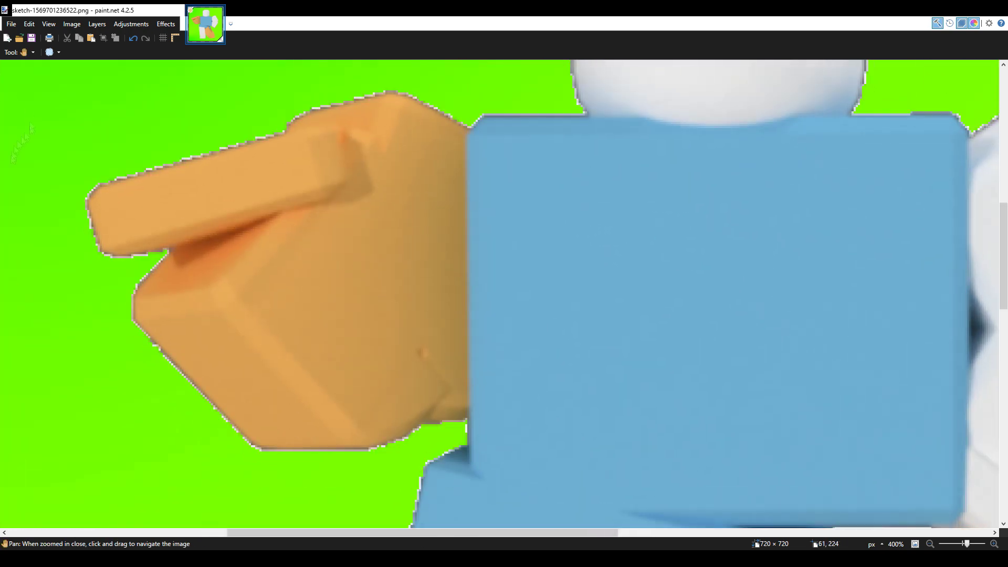
{"action": "key", "text": "o"}
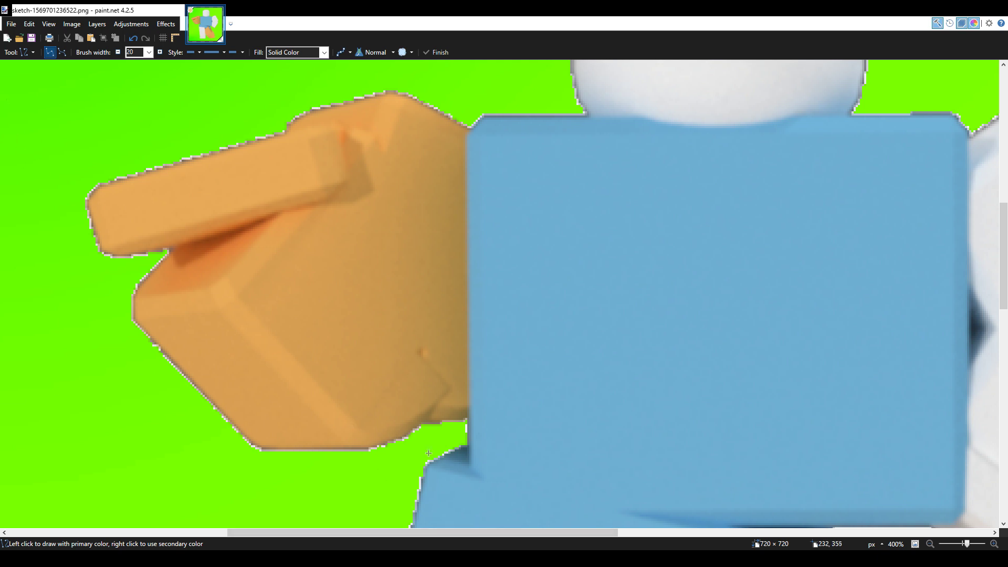
{"action": "left_click", "coordinate": [448, 440]}
{"action": "key", "text": "ctrl+z"}
{"action": "left_click_drag", "start_coordinate": [127, 52], "coordinate": [161, 111]}
{"action": "type", "text": "5"}
{"action": "left_click_drag", "start_coordinate": [449, 426], "coordinate": [464, 423]}
{"action": "key", "text": "ctrl+z"}
- Draw a vertical red line 10 pixels wide along the seam between the orange arm and the torso
{"action": "key", "text": "BackSpace"}
{"action": "type", "text": "10"}
{"action": "left_click_drag", "start_coordinate": [460, 109], "coordinate": [461, 439]}
{"action": "key", "text": "ctrl+z"}
{"action": "left_click", "coordinate": [125, 91]}
- Try selecting the red seam line by color and deleting it to open a gap beside the orange arm
{"action": "key", "text": "s"}
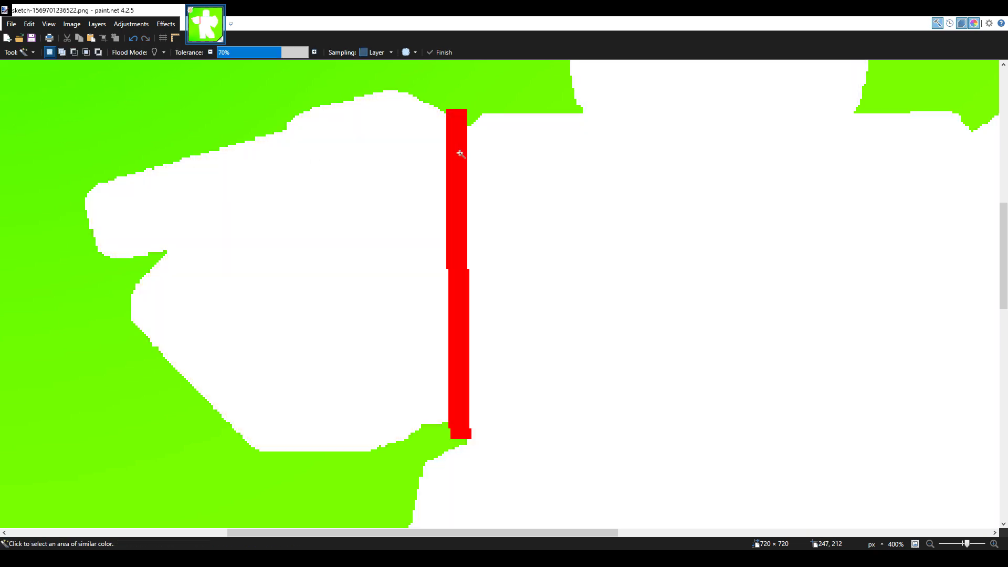
{"action": "left_click", "coordinate": [458, 156]}
{"action": "key", "text": "BackSpace"}
{"action": "left_click", "coordinate": [29, 102]}
{"action": "right_click", "coordinate": [455, 171]}
{"action": "right_click", "coordinate": [455, 171]}
{"action": "left_click", "coordinate": [450, 171]}
{"action": "key", "text": "ctrl+z"}
{"action": "key", "text": "ctrl+z"}
{"action": "key", "text": "ctrl+z"}
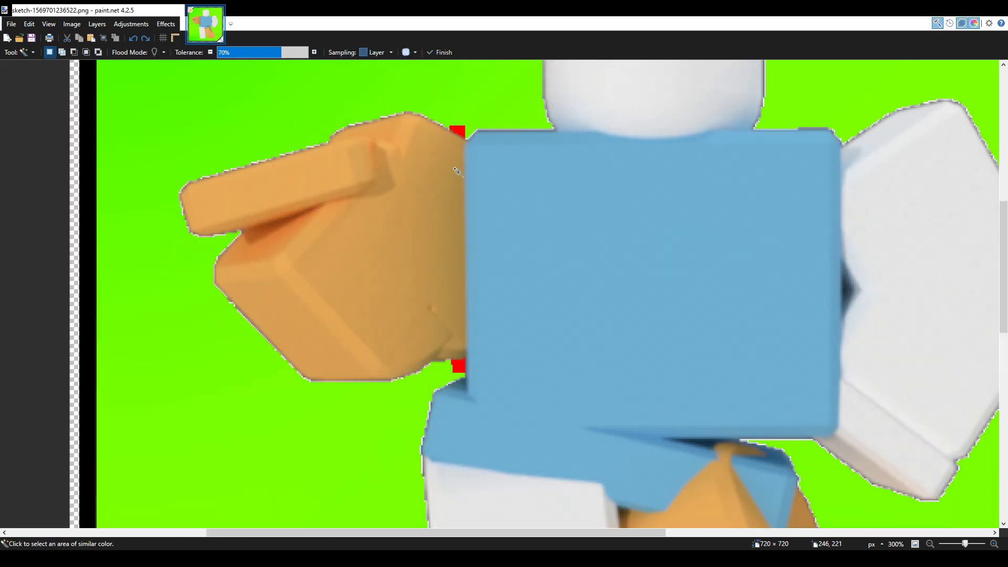
- Try redrawing the 10-pixel seam line closer to the torso edge, about 160 pixels long
{"action": "key", "text": "o"}
{"action": "key", "text": "ctrl+y"}
{"action": "left_click_drag", "start_coordinate": [470, 120], "coordinate": [472, 367]}
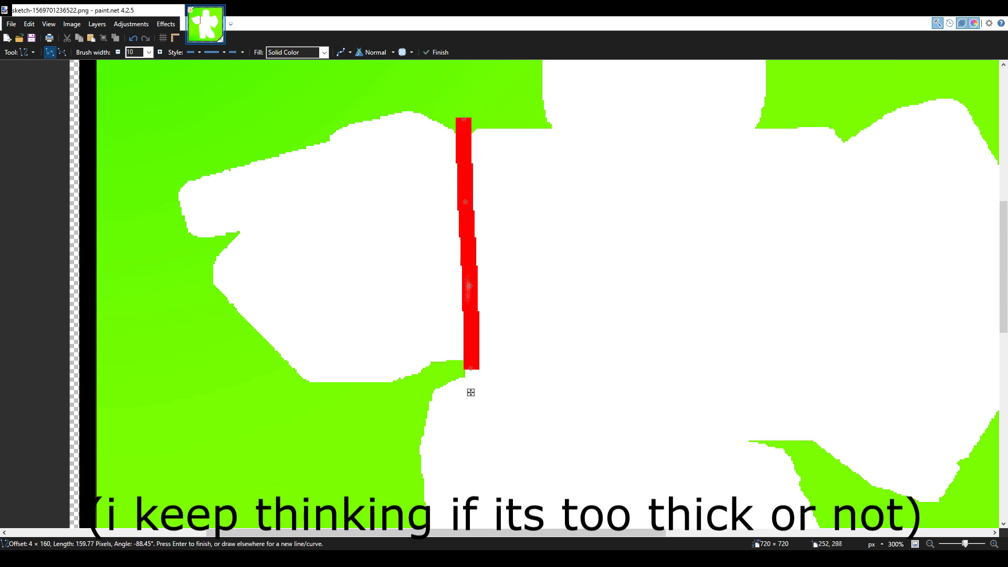
{"action": "key", "text": "s"}
{"action": "key", "text": "ctrl+z"}
- Redraw the 10-pixel line between the orange arm and the torso and delete it from the white silhouette
{"action": "key", "text": "o"}
{"action": "mouse_move", "coordinate": [428, 111]}
{"action": "left_mouse_down"}
{"action": "mouse_move", "coordinate": [457, 369]}
{"action": "mouse_move", "coordinate": [446, 110]}
{"action": "mouse_move", "coordinate": [458, 372]}
{"action": "left_mouse_up"}
{"action": "key", "text": "ctrl+z"}
{"action": "key", "text": "ctrl+z"}
{"action": "left_click", "coordinate": [100, 98]}
{"action": "left_click", "coordinate": [128, 97]}
{"action": "key", "text": "s"}
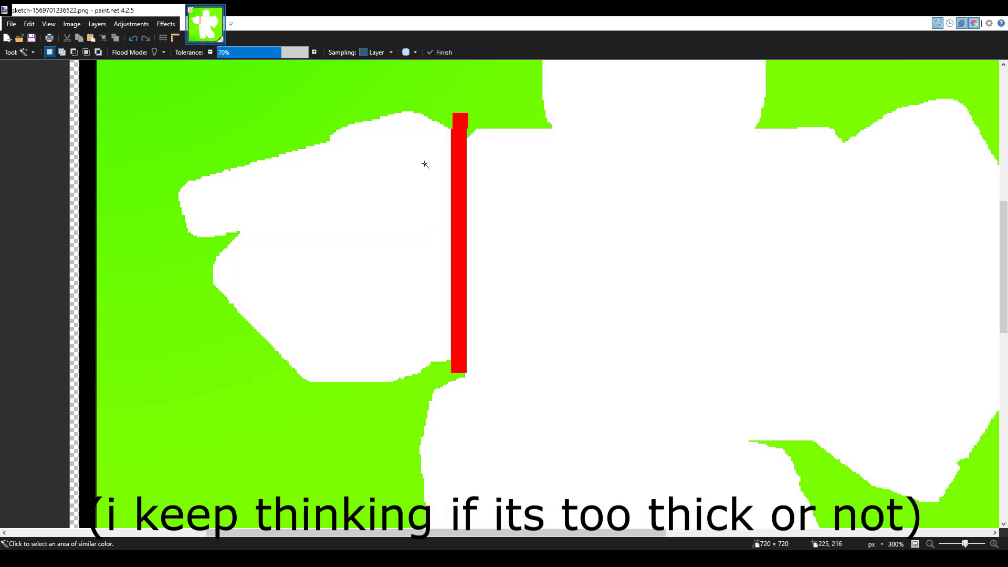
{"action": "left_click", "coordinate": [460, 162]}
{"action": "key", "text": "Delete"}
- Examine the width of the gap beside the arm by comparing the white silhouette with the colored character
{"action": "left_click", "coordinate": [23, 86]}
{"action": "right_click", "coordinate": [392, 183]}
{"action": "left_click", "coordinate": [25, 126]}
{"action": "mouse_move", "coordinate": [520, 213]}
{"action": "left_mouse_down"}
{"action": "mouse_move", "coordinate": [456, 265]}
{"action": "mouse_move", "coordinate": [421, 184]}
{"action": "mouse_move", "coordinate": [448, 270]}
{"action": "left_mouse_up"}
{"action": "left_click", "coordinate": [127, 94]}
{"action": "left_click", "coordinate": [128, 94]}
{"action": "left_click", "coordinate": [127, 94]}
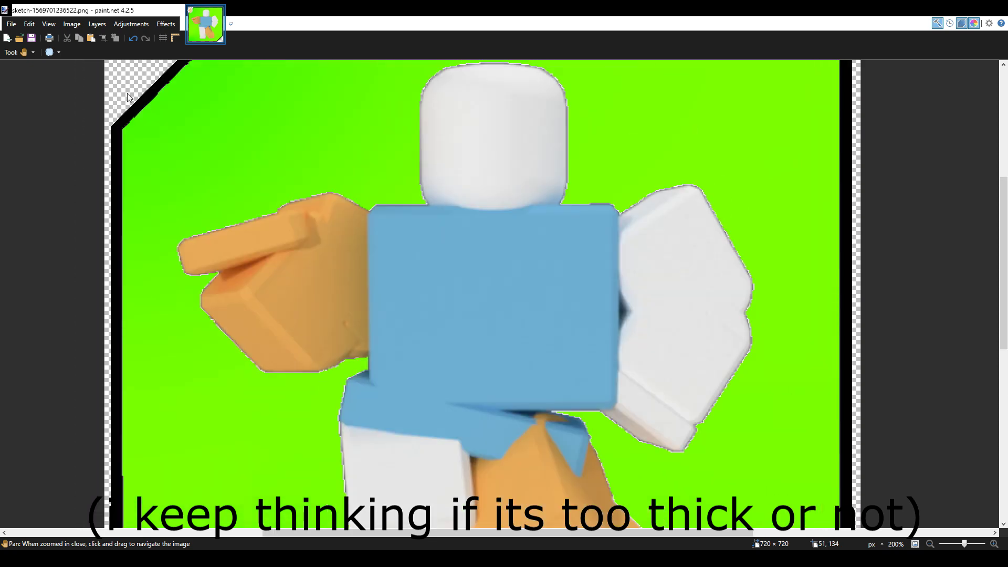
{"action": "key", "text": "ctrl+y"}
{"action": "key", "text": "ctrl+z"}
{"action": "key", "text": "ctrl+y"}
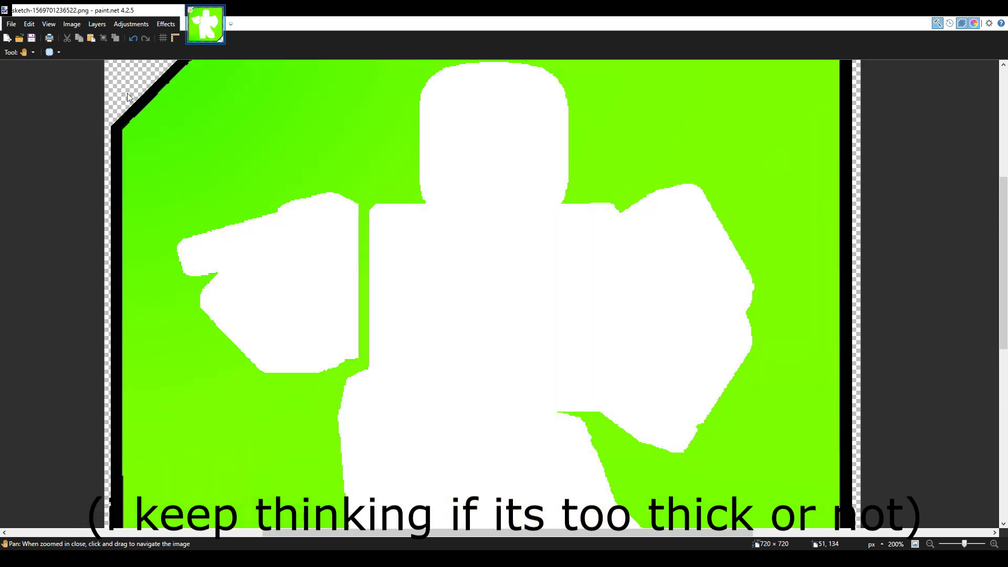
- Undo the 10-pixel cut and its line between the orange arm and the torso
{"action": "key", "text": "ctrl+z"}
{"action": "key", "text": "ctrl+z"}
{"action": "key", "text": "ctrl+z"}
{"action": "key", "text": "ctrl+z"}
{"action": "key", "text": "ctrl+z"}
{"action": "key", "text": "ctrl+z"}
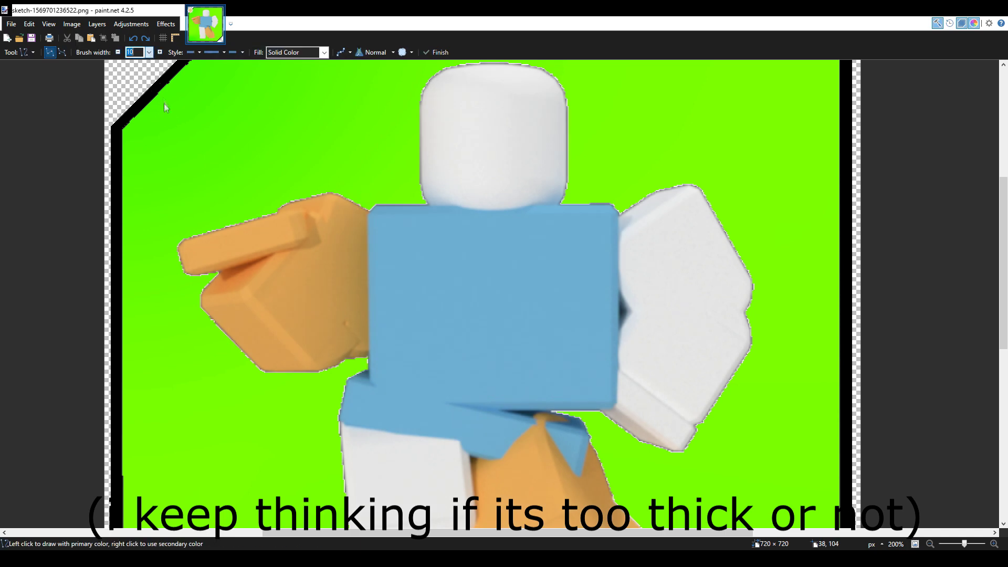
- Draw a 7-pixel line between the orange arm and the torso and delete it to separate the arm's silhouette
{"action": "key", "text": "ctrl+y"}
{"action": "key", "text": "ctrl+y"}
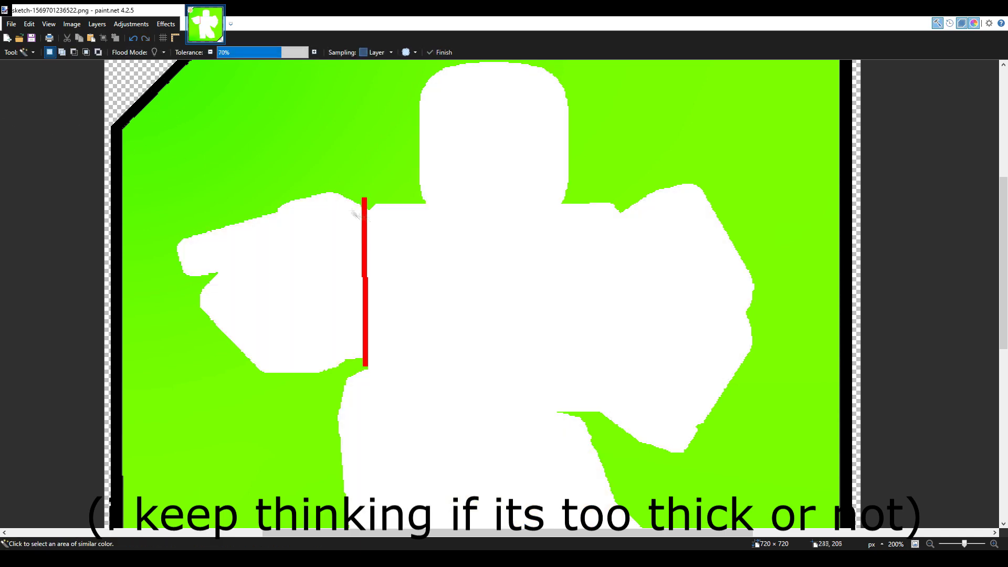
{"action": "key", "text": "ctrl+y"}
{"action": "key", "text": "ctrl+z"}
{"action": "key", "text": "ctrl+z"}
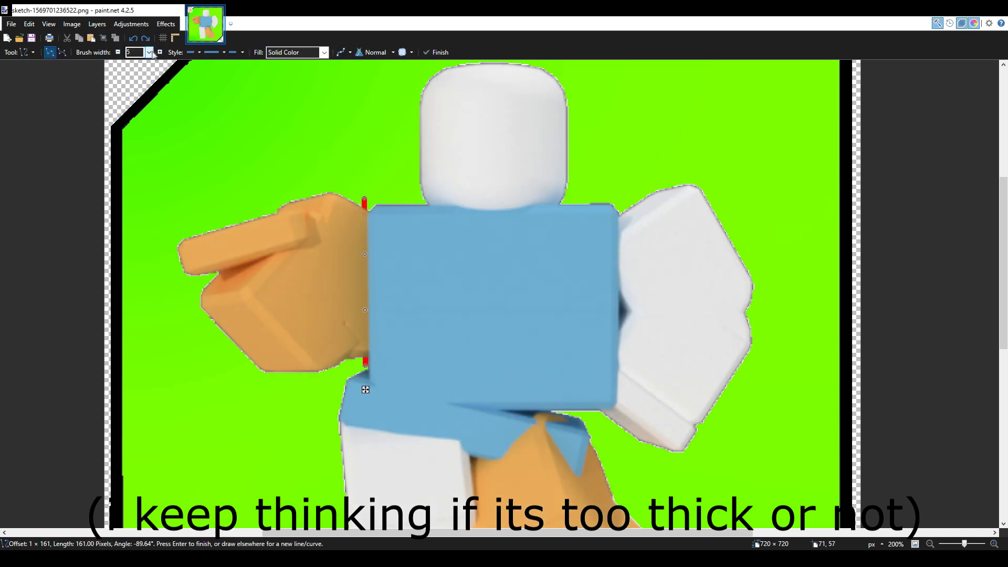
{"action": "key", "text": "ctrl+y"}
{"action": "key", "text": "ctrl+y"}
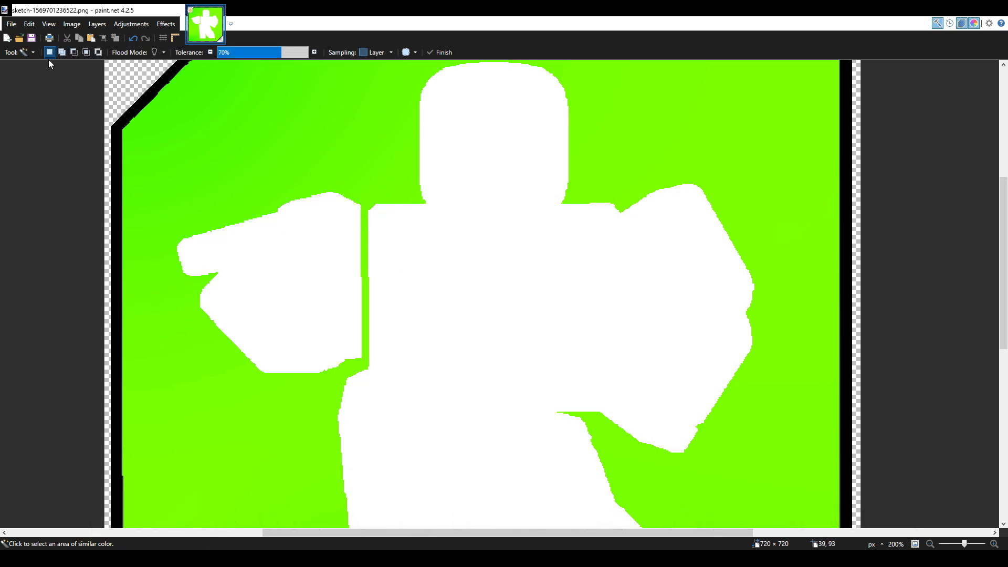
- Draw a 7-pixel red line down the seam between the torso and the white arm, curving around the torso's lower corner
{"action": "left_click", "coordinate": [22, 112]}
{"action": "left_click_drag", "start_coordinate": [443, 295], "coordinate": [318, 229]}
{"action": "key", "text": "z"}
{"action": "left_click", "coordinate": [454, 209]}
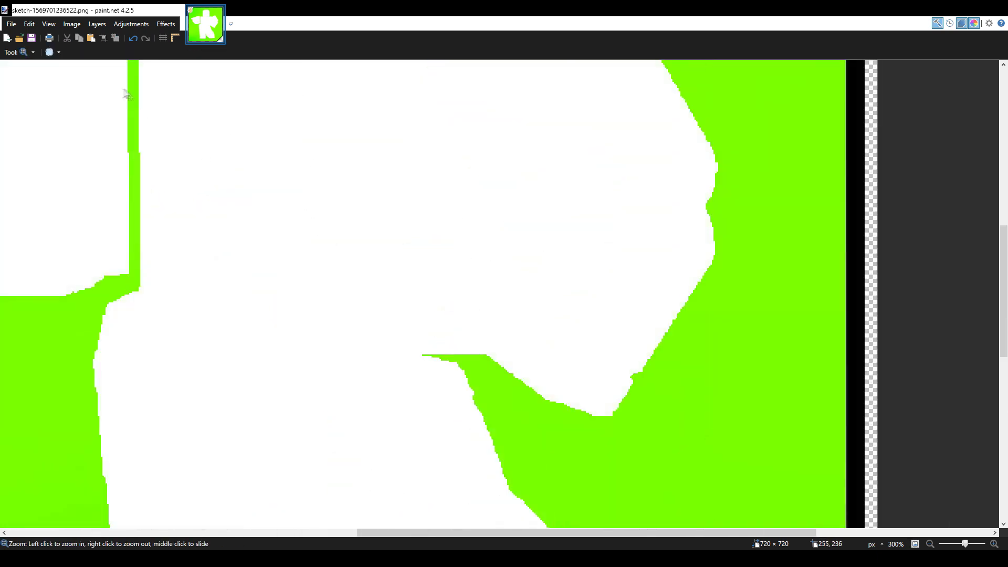
{"action": "key", "text": "ctrl+z"}
{"action": "key", "text": "ctrl+z"}
{"action": "left_click", "coordinate": [20, 127]}
{"action": "left_click_drag", "start_coordinate": [504, 315], "coordinate": [439, 387]}
{"action": "key", "text": "o"}
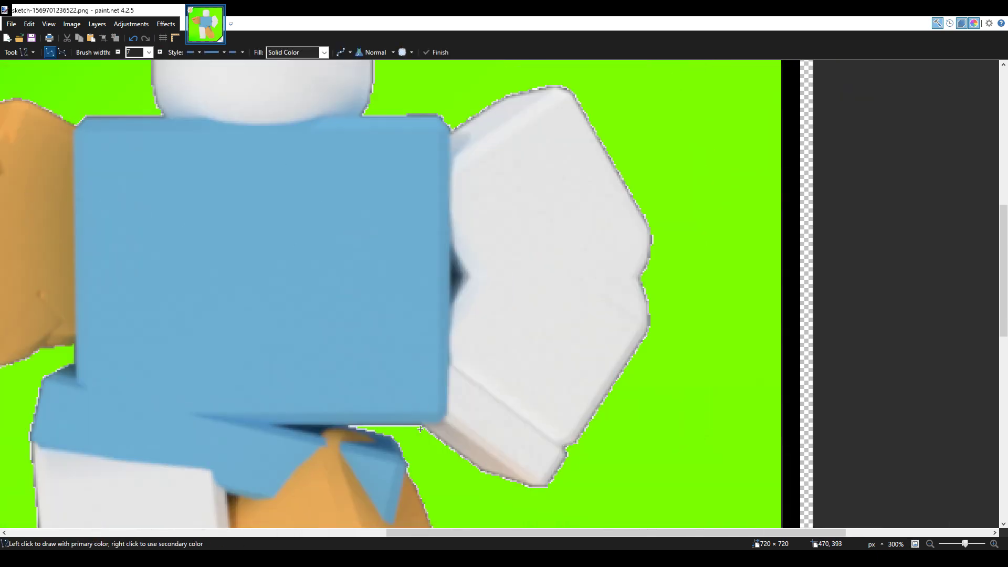
{"action": "mouse_move", "coordinate": [420, 429]}
{"action": "left_mouse_down"}
{"action": "mouse_move", "coordinate": [452, 418]}
{"action": "mouse_move", "coordinate": [414, 432]}
{"action": "left_mouse_up"}
{"action": "key", "text": "ctrl+z"}
{"action": "left_click", "coordinate": [456, 112]}
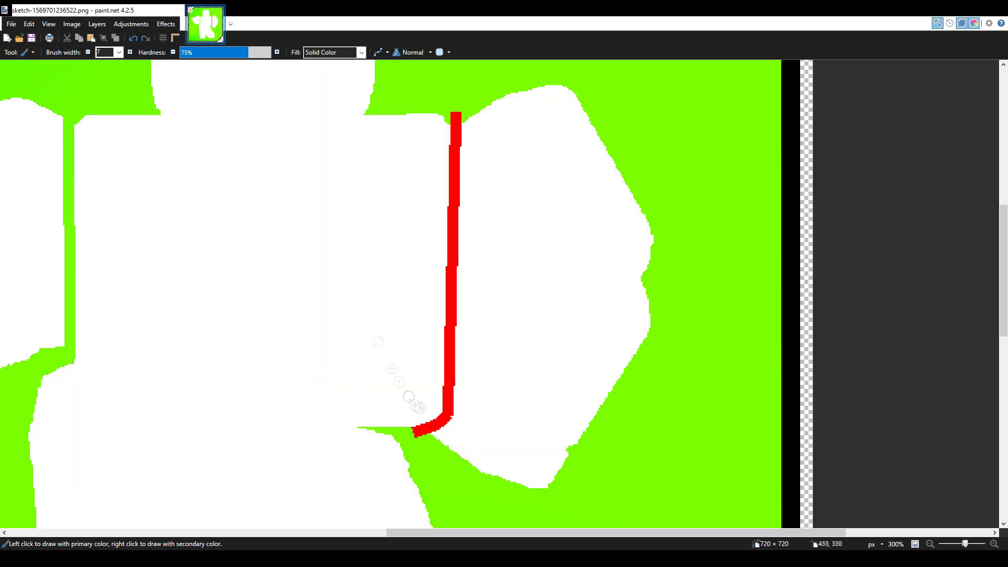
- Select the red line beside the white arm by color and delete it to separate the arm from the torso
{"action": "key", "text": "s"}
{"action": "left_click", "coordinate": [457, 169]}
{"action": "key", "text": "Delete"}
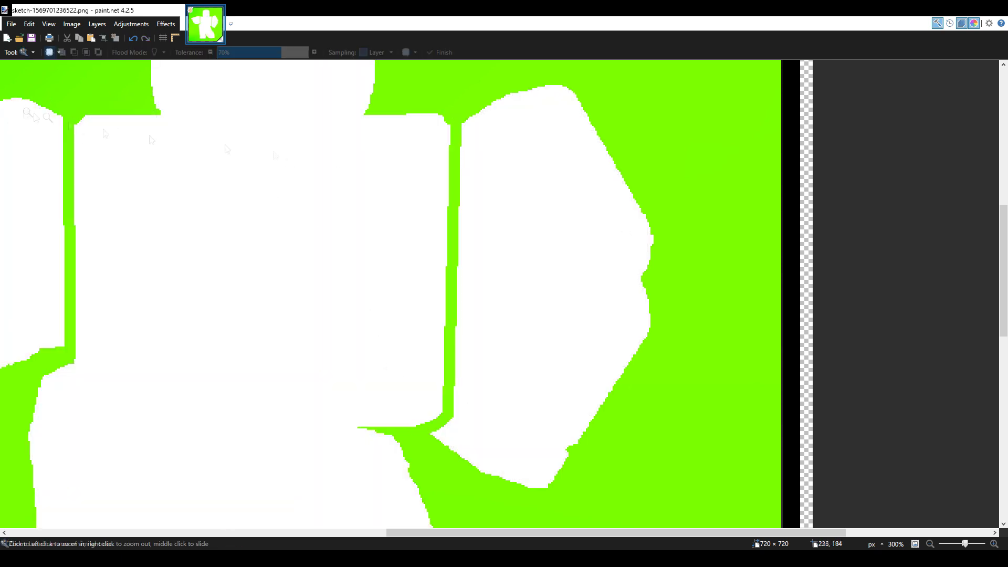
- Try to cut a gap along the neckline between the head and the torso
{"action": "left_click", "coordinate": [23, 108]}
{"action": "right_click", "coordinate": [346, 159]}
{"action": "right_click", "coordinate": [347, 159]}
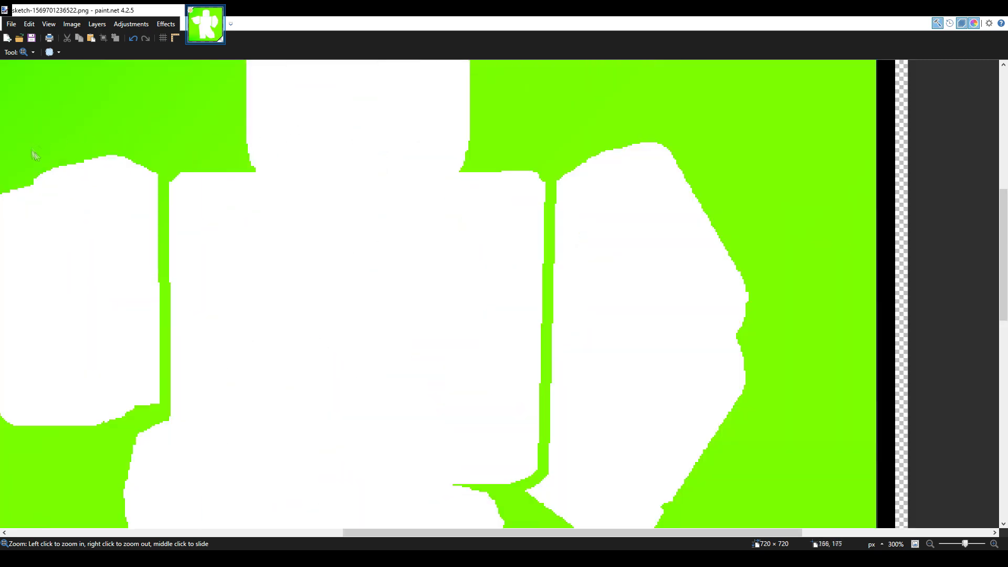
{"action": "key", "text": "o"}
{"action": "mouse_move", "coordinate": [479, 165]}
{"action": "left_mouse_down"}
{"action": "mouse_move", "coordinate": [408, 173]}
{"action": "mouse_move", "coordinate": [455, 168]}
{"action": "left_mouse_up"}
{"action": "left_click_drag", "start_coordinate": [407, 172], "coordinate": [403, 174]}
{"action": "left_click_drag", "start_coordinate": [478, 165], "coordinate": [477, 163]}
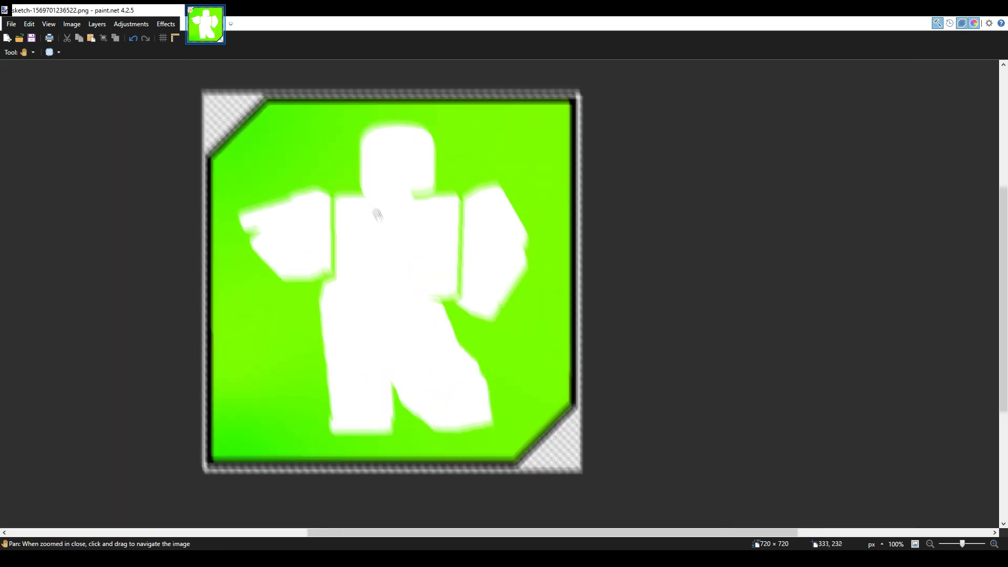
{"action": "left_click_drag", "start_coordinate": [377, 214], "coordinate": [384, 230]}
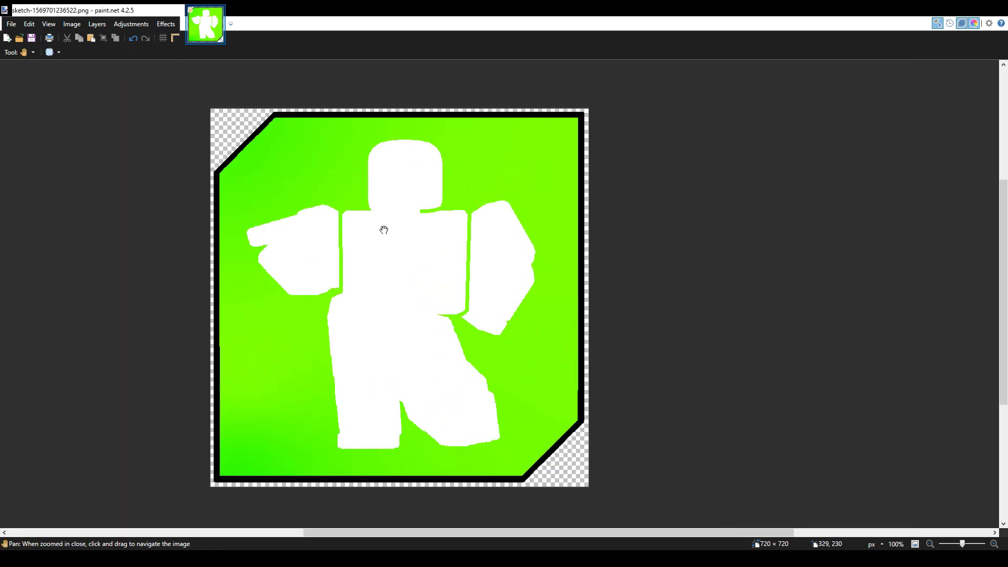
{"action": "left_click", "coordinate": [125, 90]}
{"action": "left_click", "coordinate": [124, 90]}
{"action": "left_click", "coordinate": [125, 90]}
{"action": "left_click", "coordinate": [125, 90]}
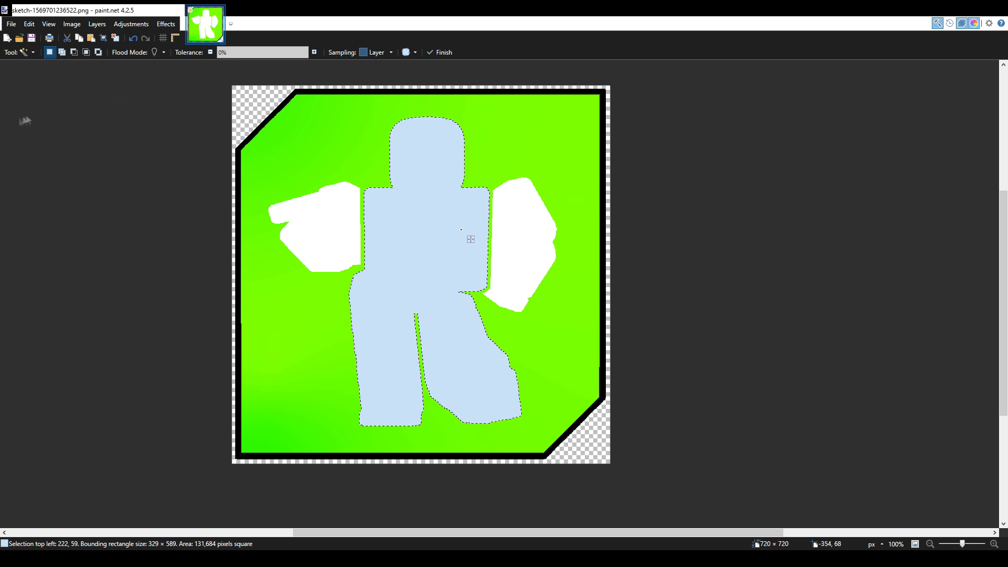
- Deselect the body and cut a thin diagonal line across the waist to separate the legs from the torso
{"action": "key", "text": "ctrl+d"}
{"action": "key", "text": "z"}
{"action": "left_click", "coordinate": [441, 268]}
{"action": "left_click", "coordinate": [437, 269]}
{"action": "key", "text": "o"}
{"action": "left_click", "coordinate": [149, 52]}
{"action": "left_click", "coordinate": [131, 77]}
{"action": "left_click_drag", "start_coordinate": [196, 272], "coordinate": [525, 344]}
{"action": "key", "text": "s"}
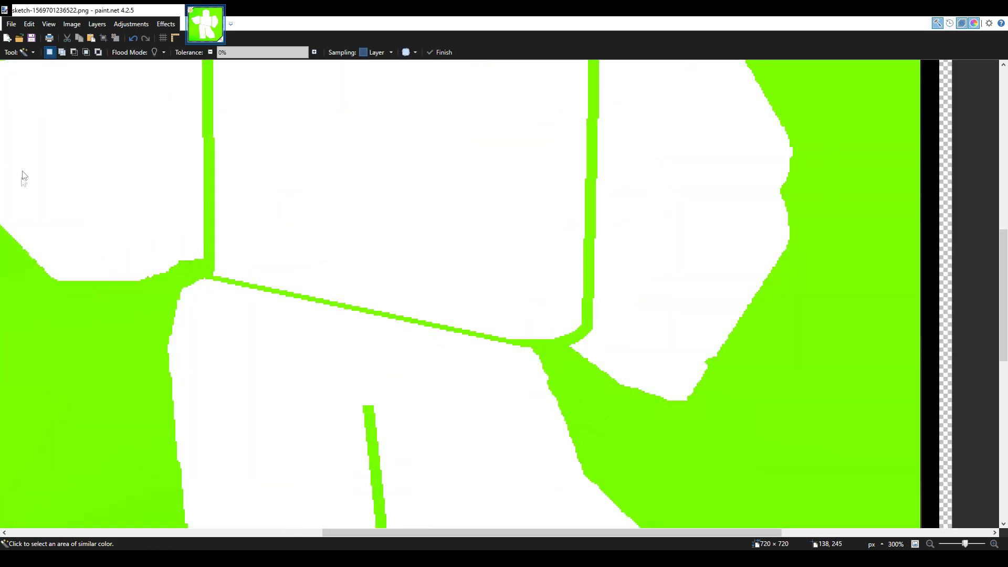
- Select the legs silhouette by color, move it about 13 pixels right and 3 pixels up, and deselect it
{"action": "key", "text": "ctrl+minus"}
{"action": "left_click", "coordinate": [322, 346]}
{"action": "key", "text": "m"}
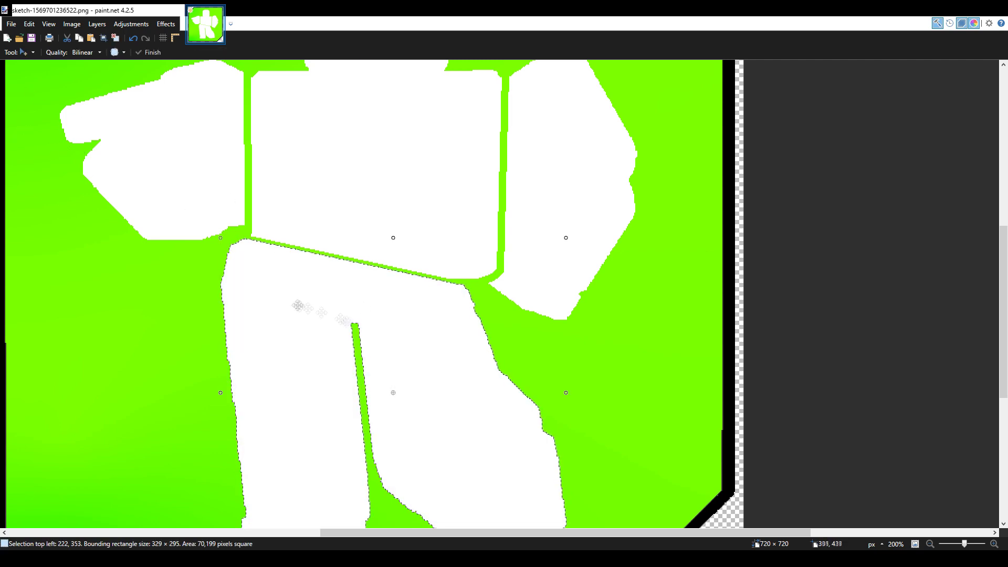
{"action": "left_click_drag", "start_coordinate": [298, 306], "coordinate": [312, 303]}
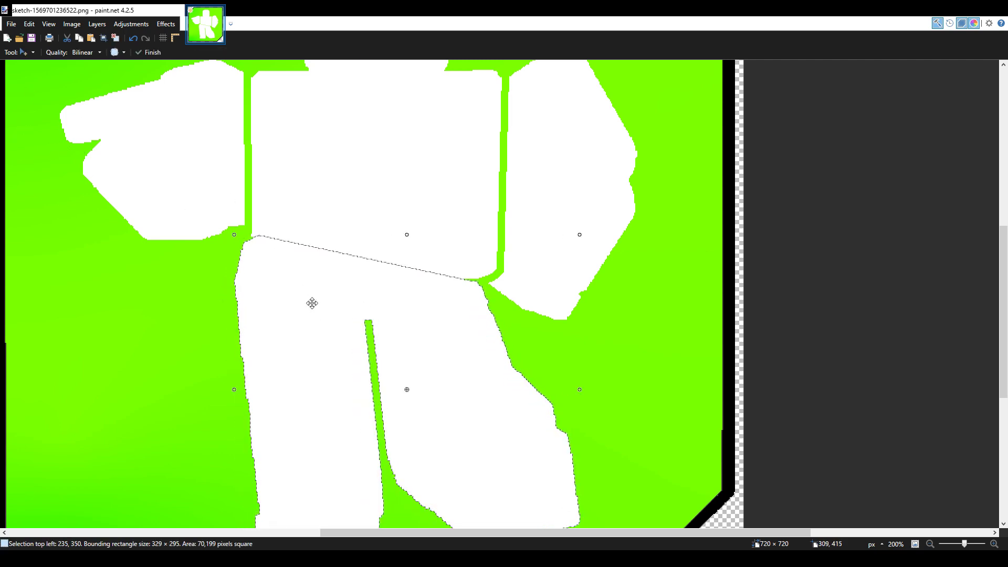
{"action": "left_click", "coordinate": [107, 38]}
{"action": "key", "text": "ctrl+z"}
{"action": "left_click", "coordinate": [115, 39]}
- Examine the whole white silhouette within its green frame at several zoom levels
{"action": "left_click", "coordinate": [28, 116]}
{"action": "right_click", "coordinate": [265, 157]}
{"action": "right_click", "coordinate": [265, 127]}
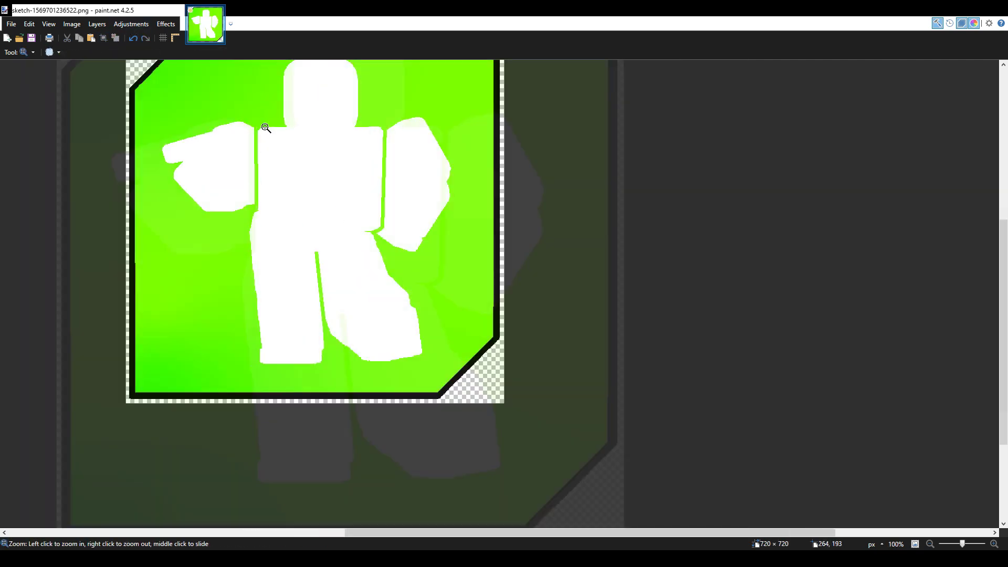
{"action": "left_click", "coordinate": [265, 127]}
{"action": "key", "text": "h"}
{"action": "left_click_drag", "start_coordinate": [347, 182], "coordinate": [425, 212]}
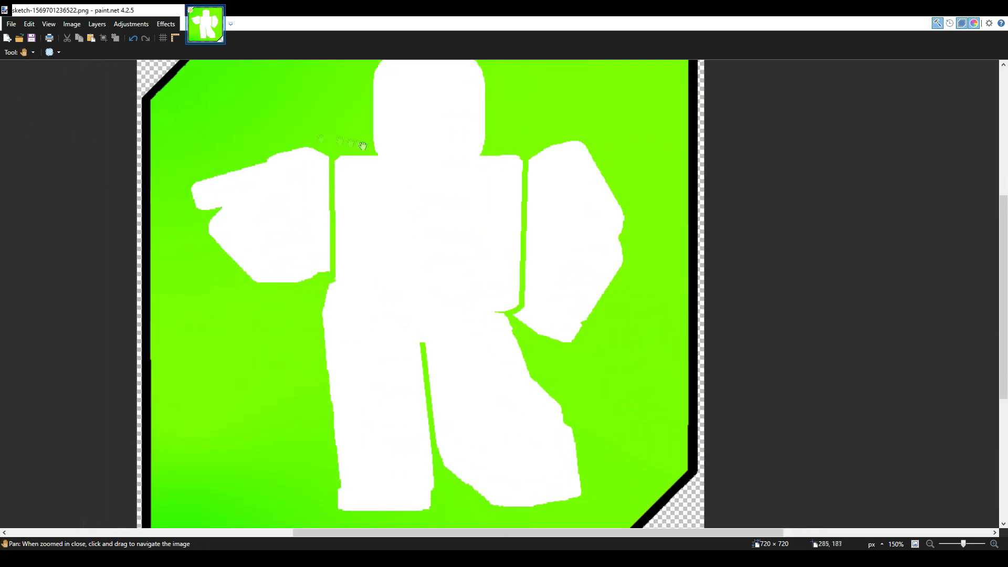
{"action": "left_click_drag", "start_coordinate": [362, 146], "coordinate": [406, 151]}
{"action": "key", "text": "m"}
{"action": "key", "text": "ctrl+minus"}
{"action": "key", "text": "ctrl+a"}
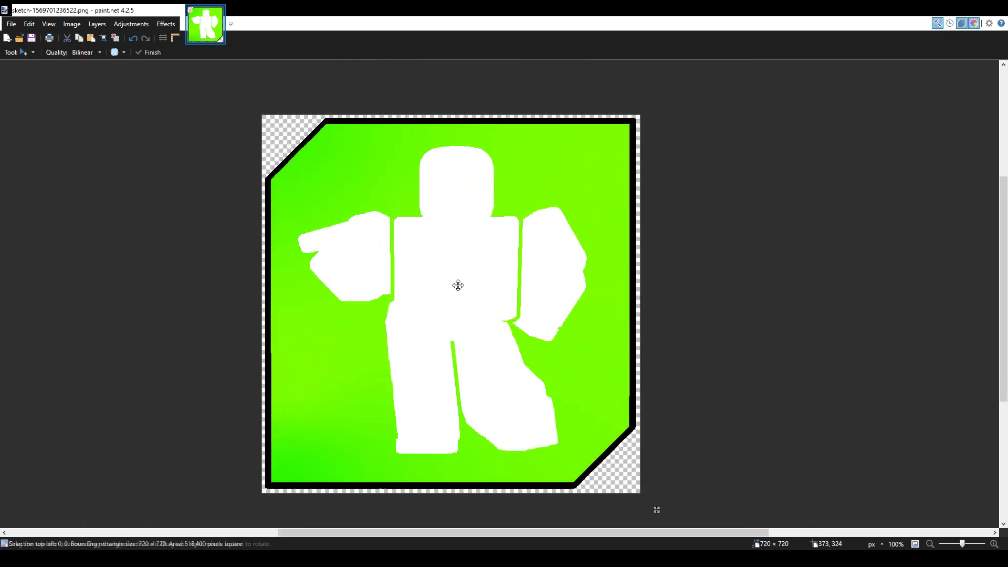
{"action": "left_click", "coordinate": [114, 39]}
{"action": "left_click", "coordinate": [23, 129]}
{"action": "left_click_drag", "start_coordinate": [427, 214], "coordinate": [441, 184]}
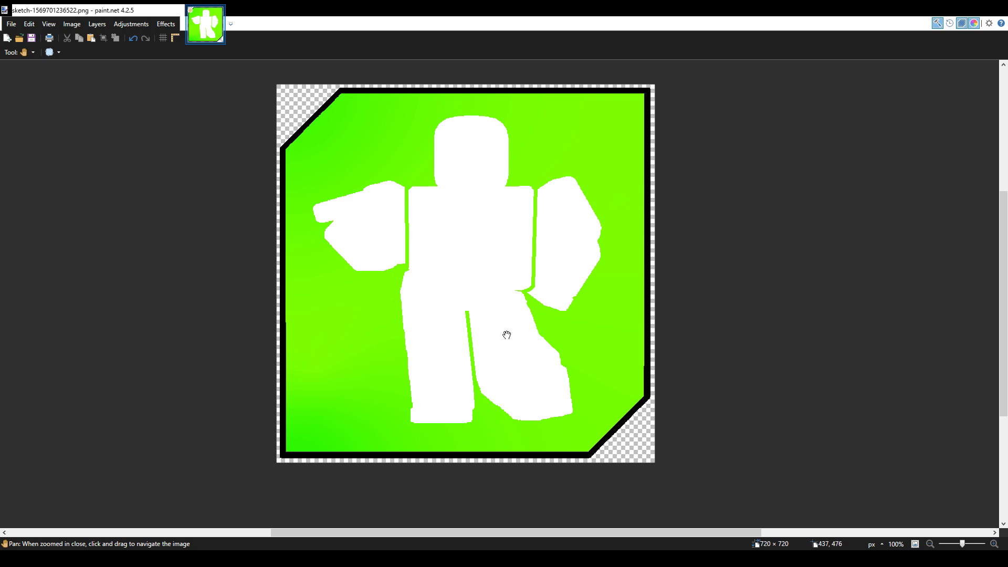